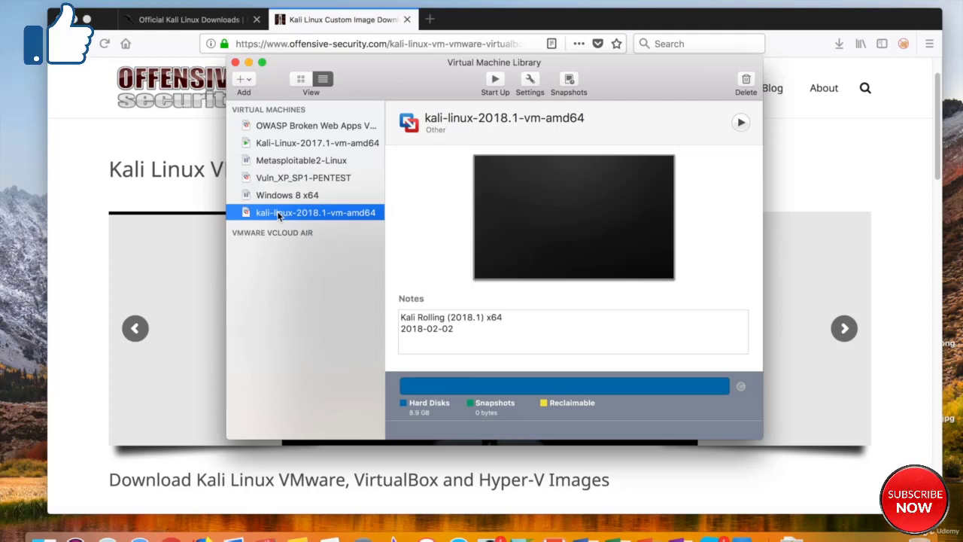
Raise the Kali 2018.1 VM's memory from 2048 to 3072 MB in Processors & Memory
click(530, 88)
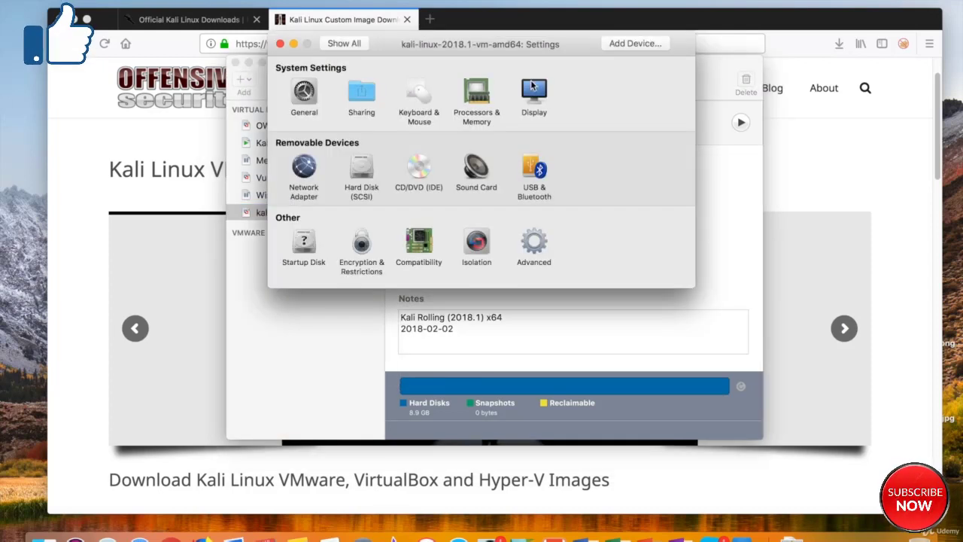
click(477, 96)
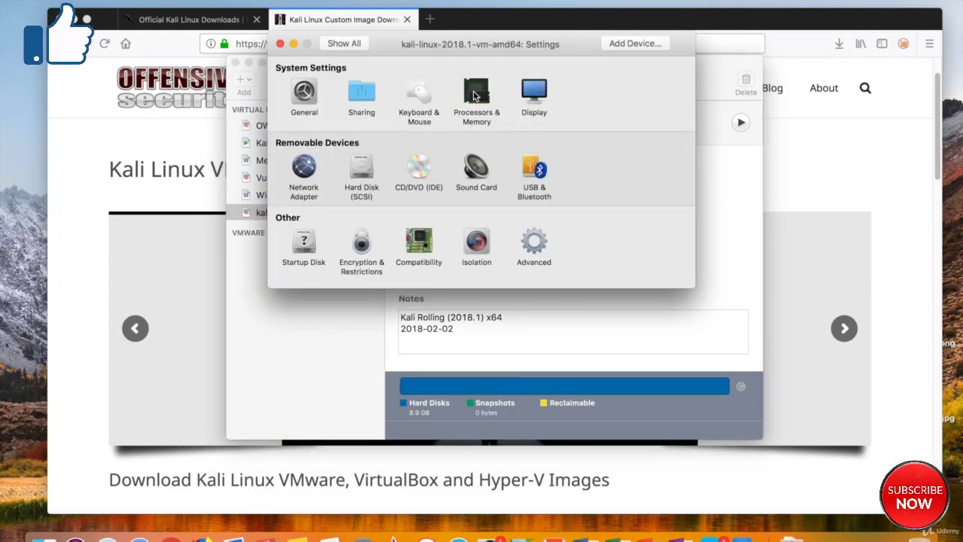
double_click(494, 148)
text(3072)
key(super+w)
Power on the Kali VM and boot the default Kali GNU/Linux GRUB entry
click(494, 79)
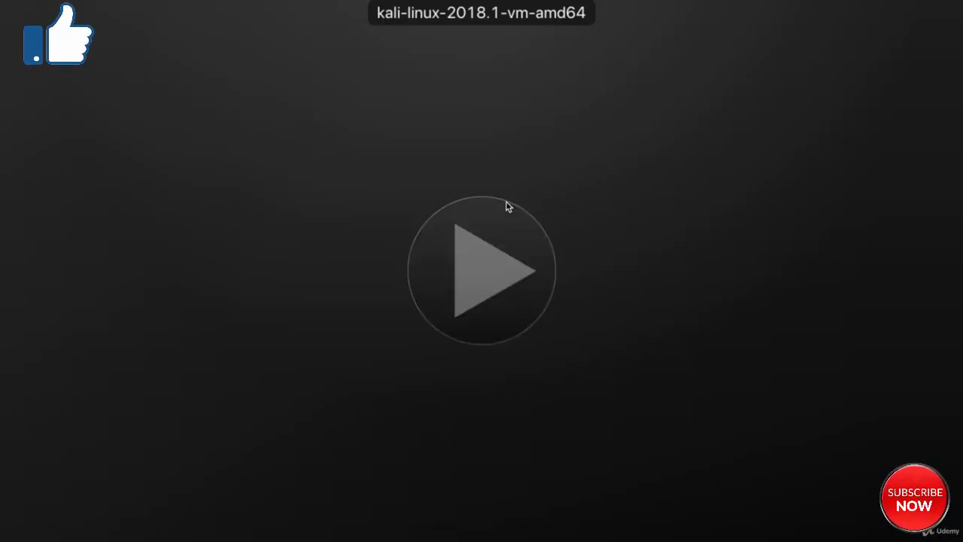
click(508, 207)
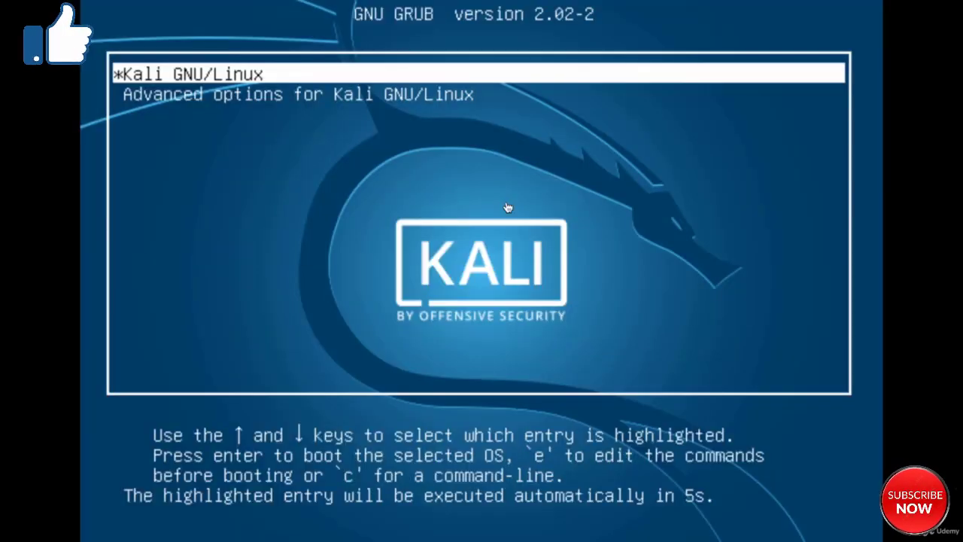
key(Return)
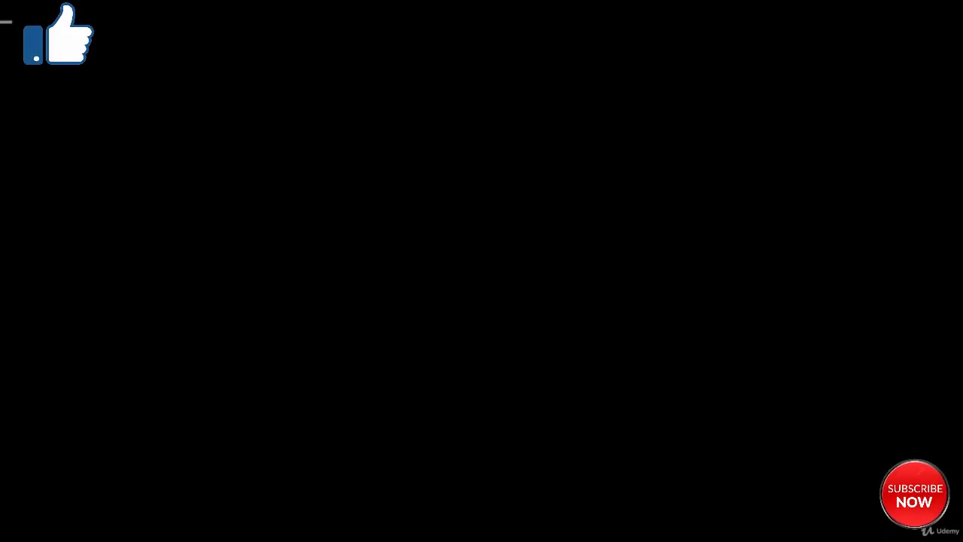
key(ctrl+Left)
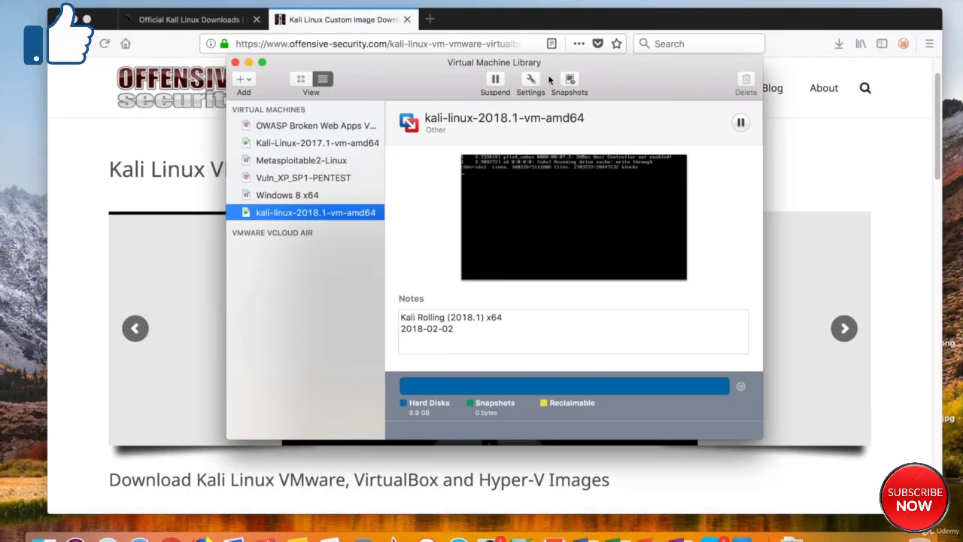
Check that the running VM's Network Adapter is set to Share with my Mac, then close settings
click(530, 81)
click(303, 170)
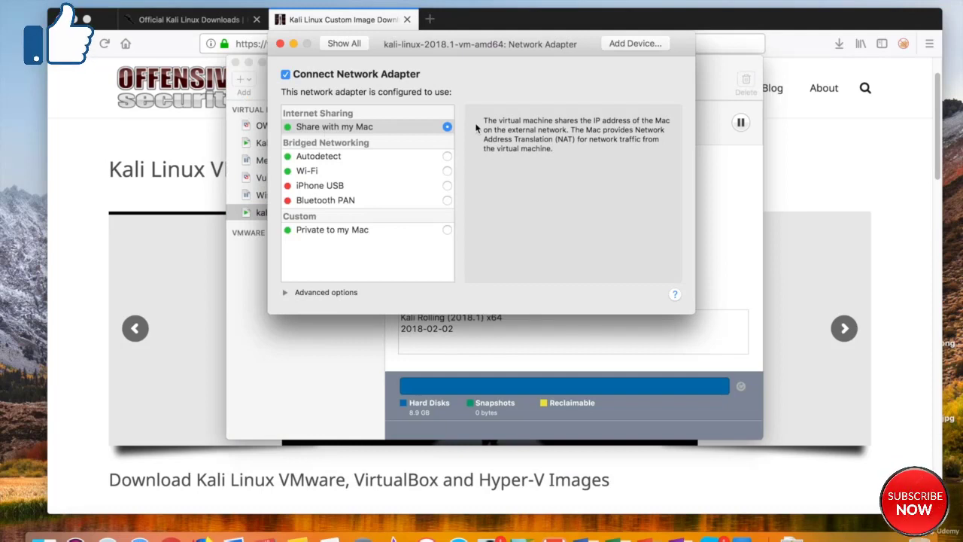
click(280, 45)
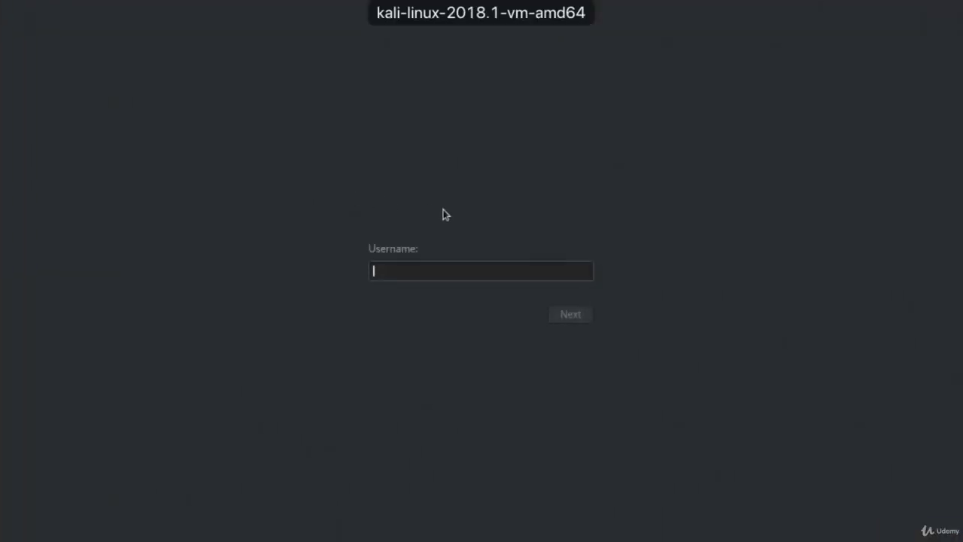
Log in as root with the account password and open the system status menu
text(root)
key(Return)
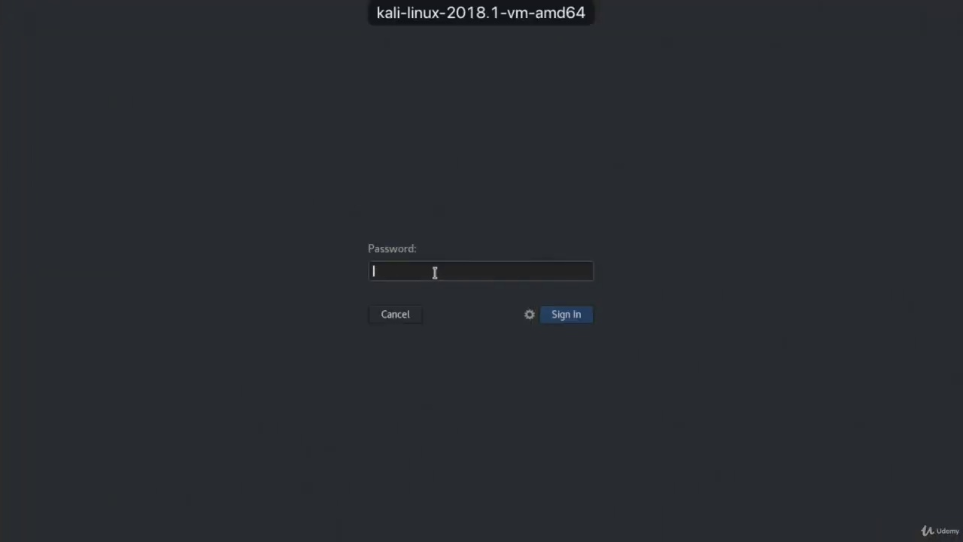
text(toor)
key(Return)
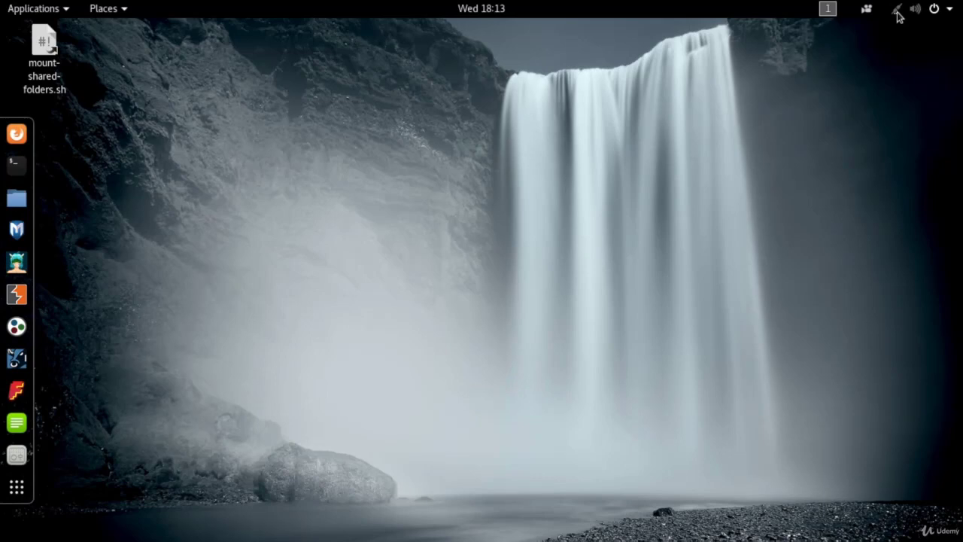
click(896, 15)
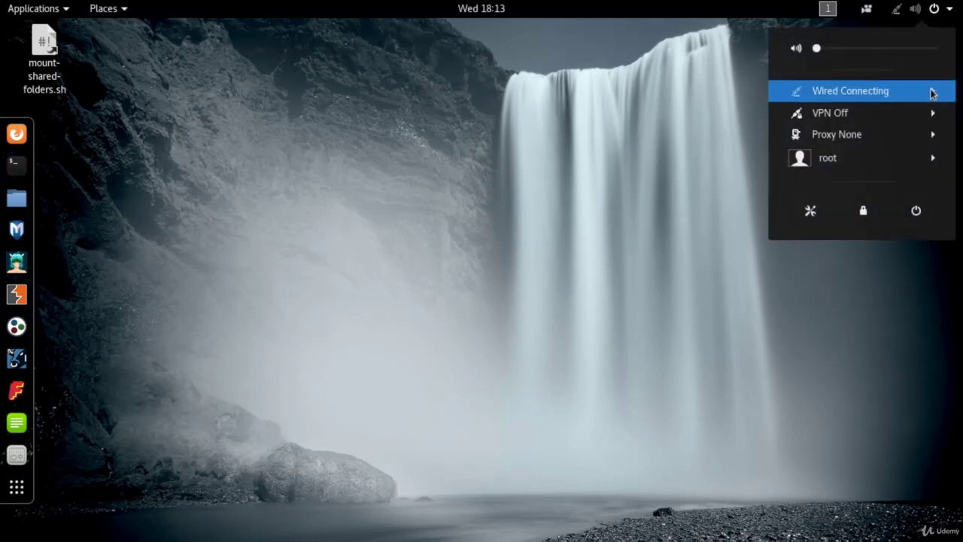
click(931, 92)
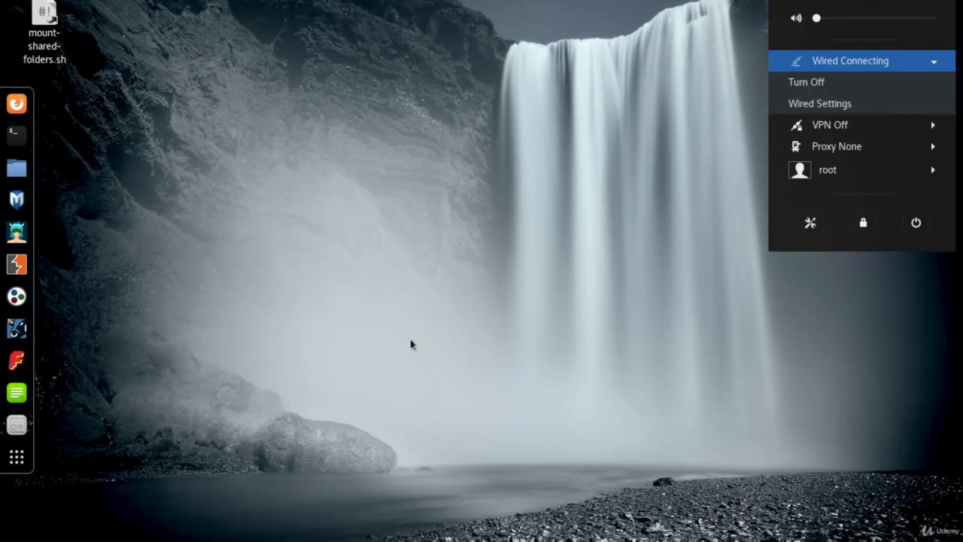
click(84, 147)
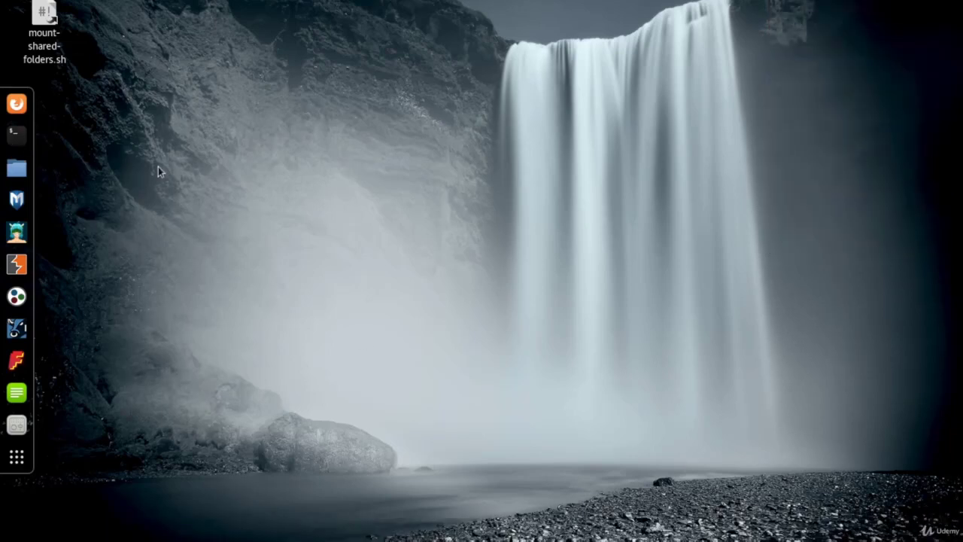
In a root terminal, list the networking service's subcommands and run 'service networking start'
click(16, 135)
text(service )
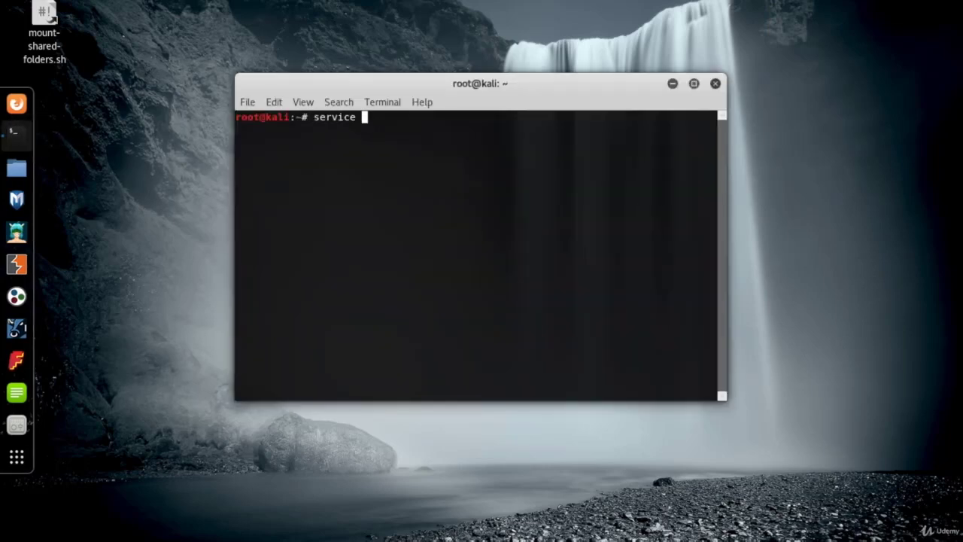
text(network)
key(Tab)
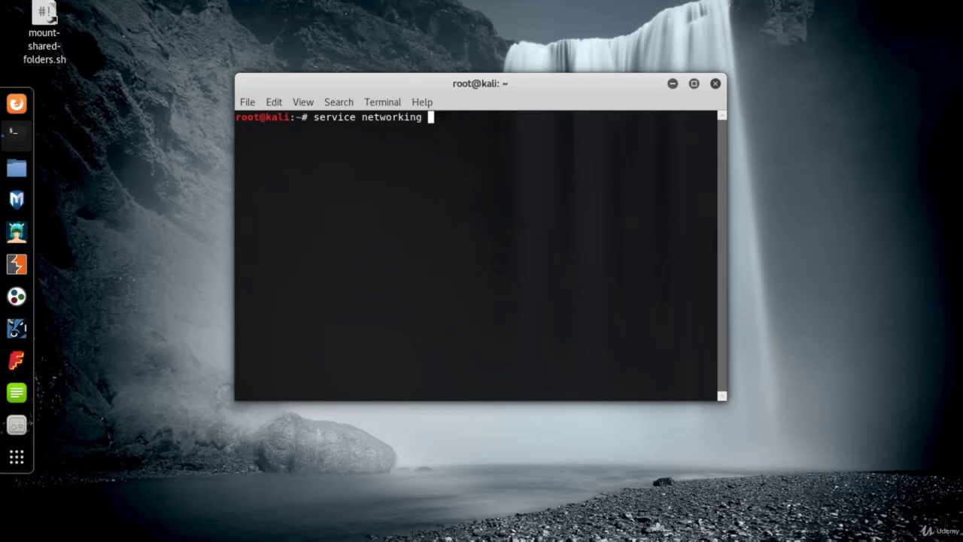
key(Tab)
key(Tab)
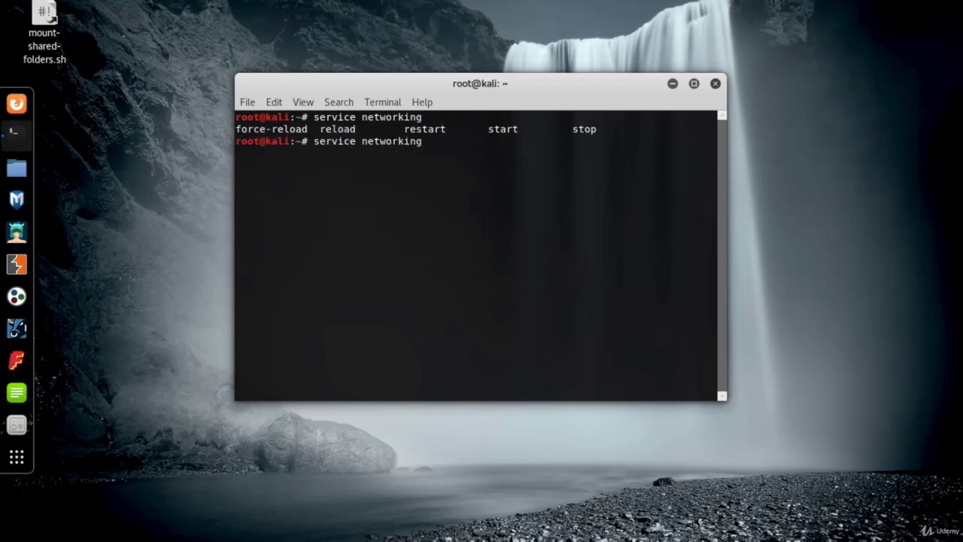
text(start)
key(Return)
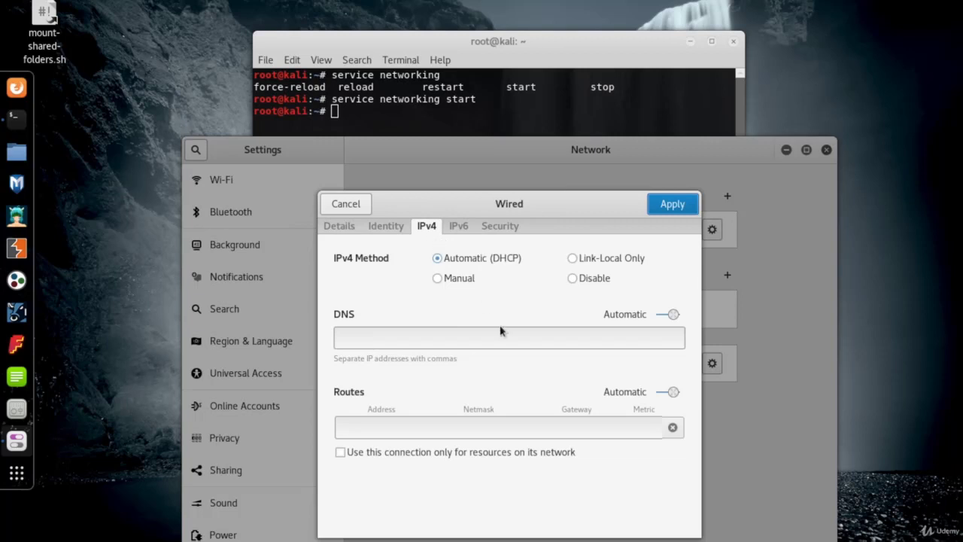
Switch Wired IPv4 to Manual with address 172.16.99.225, netmask 255.255.255.0 and gateway 172.16.99.2
drag(520, 205, 470, 181)
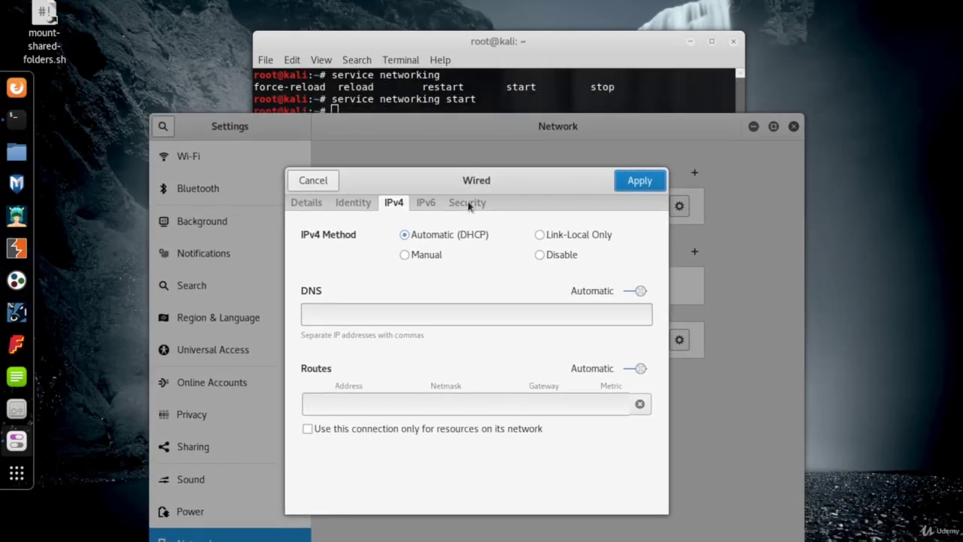
click(422, 257)
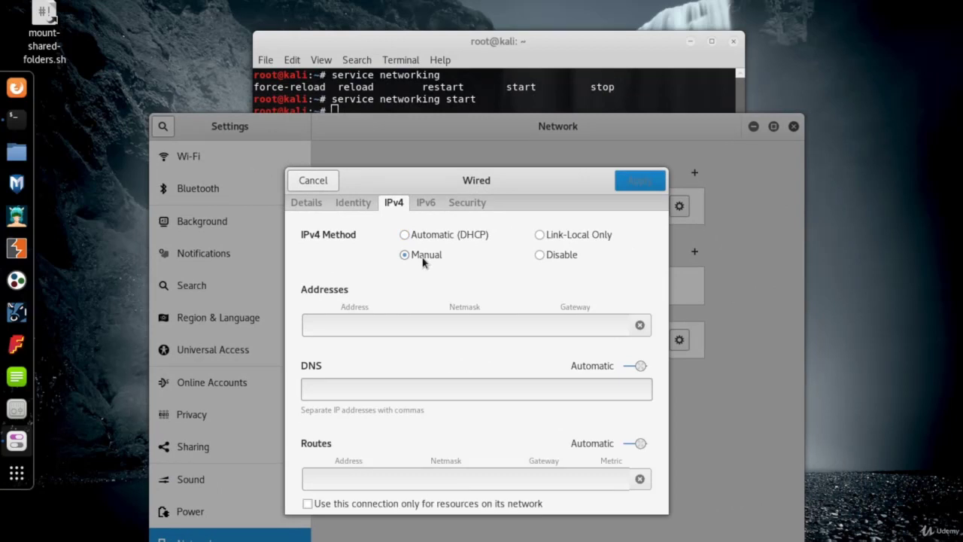
click(389, 329)
text(17)
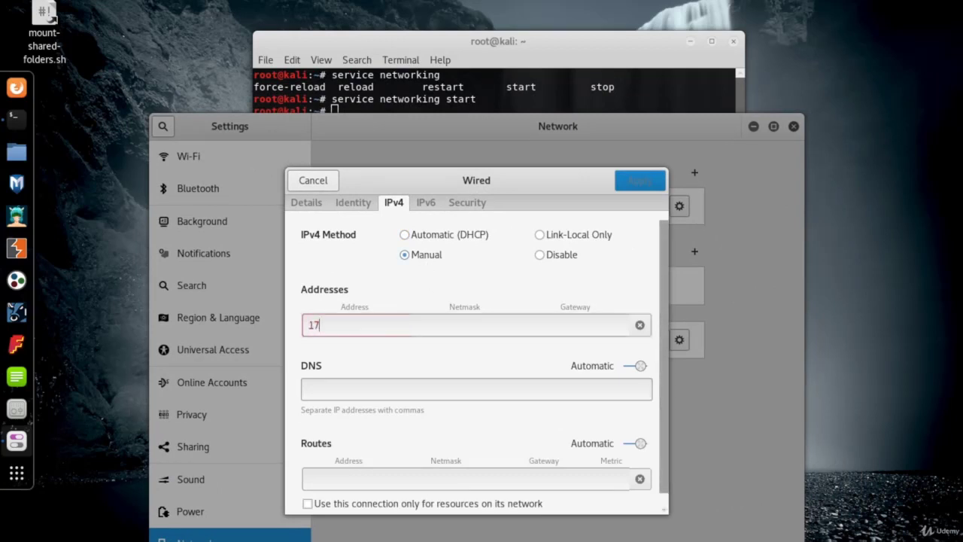
text(2.16.)
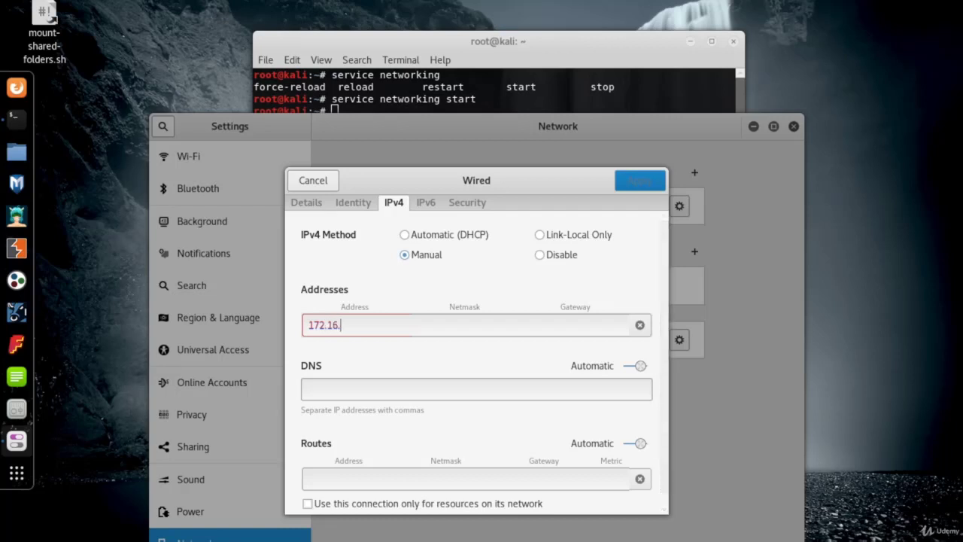
text(99.225)
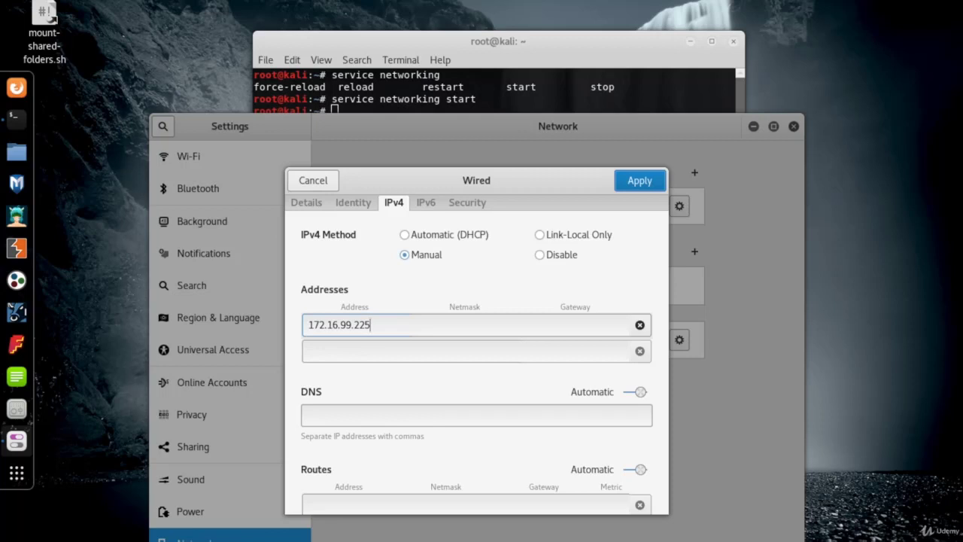
key(Tab)
text(255.255.255.0)
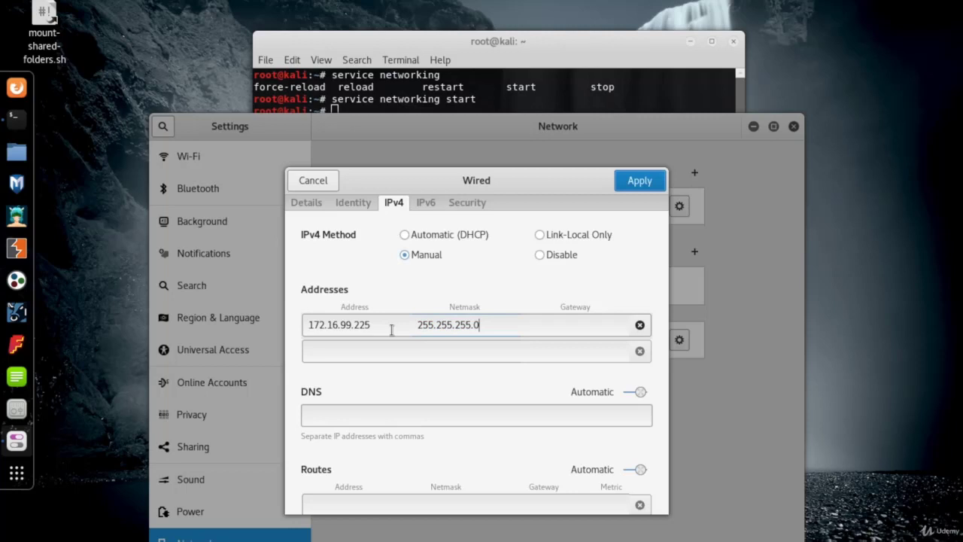
key(Tab)
text(172.16.99)
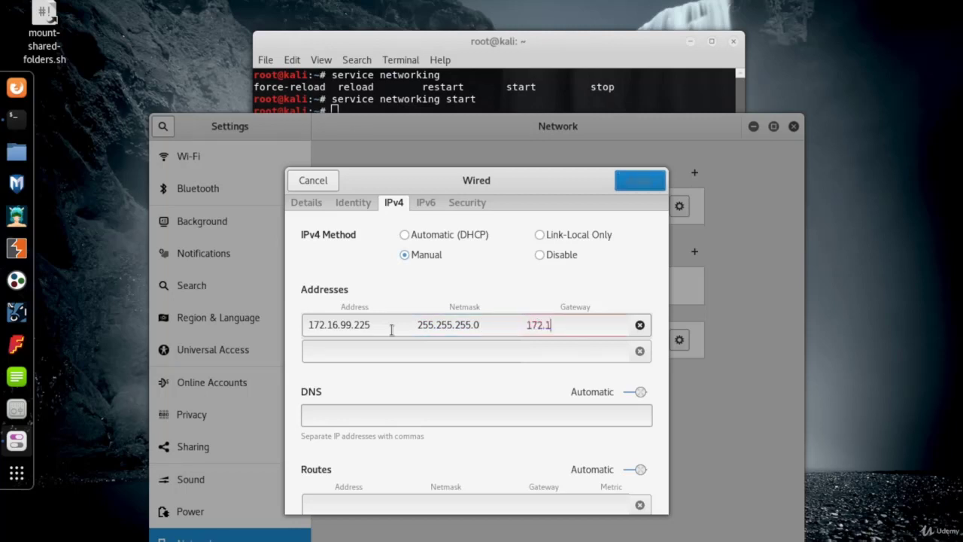
text(.2)
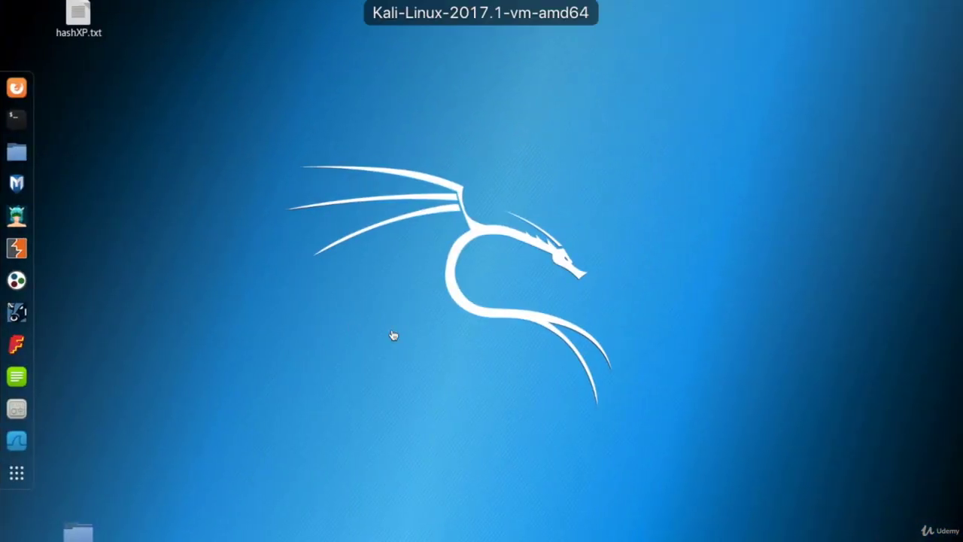
Reopen the Wired connection's settings from the status menu and display its IPv4 page
click(895, 9)
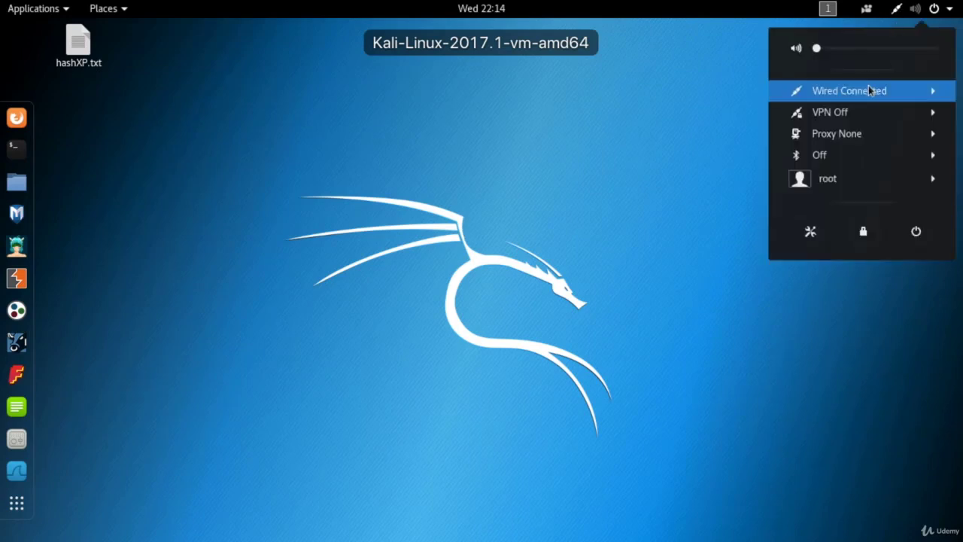
click(933, 93)
click(838, 132)
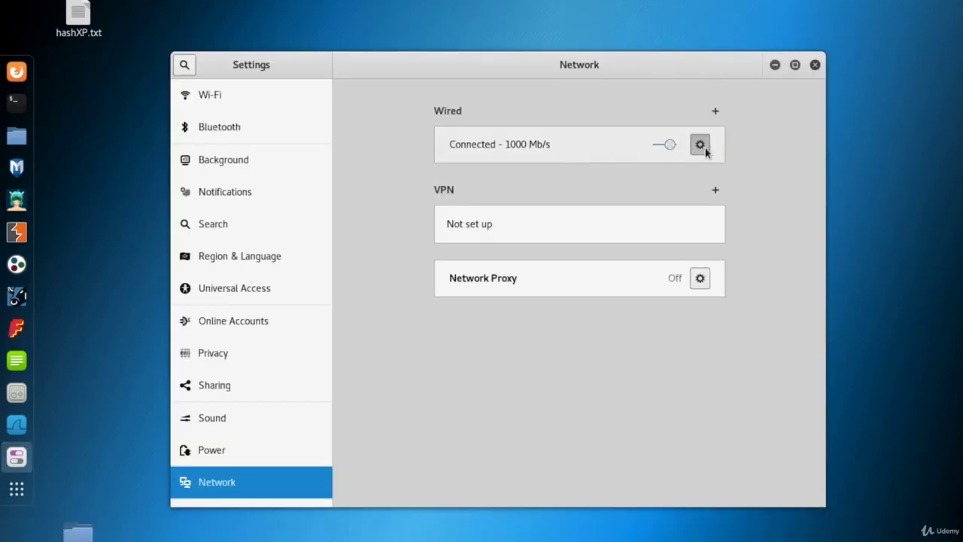
click(701, 176)
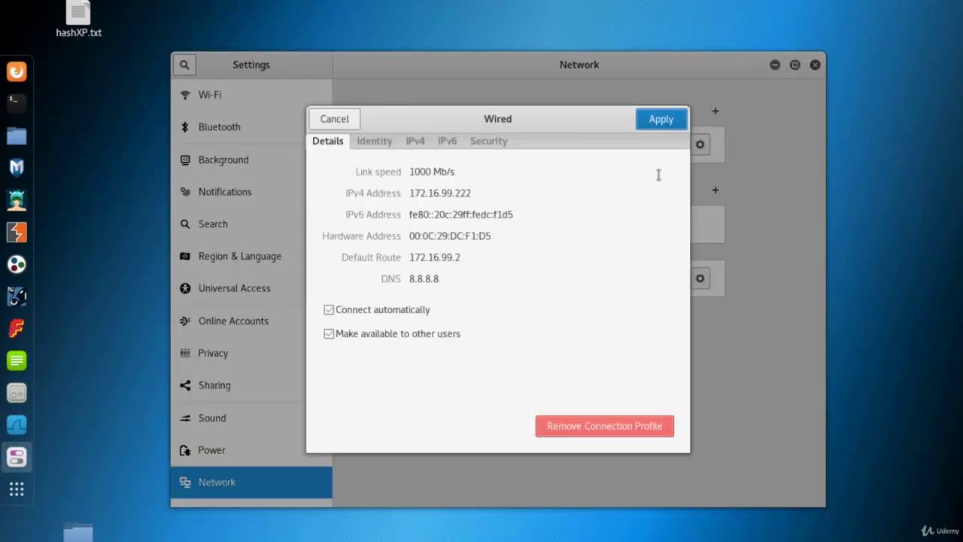
click(415, 141)
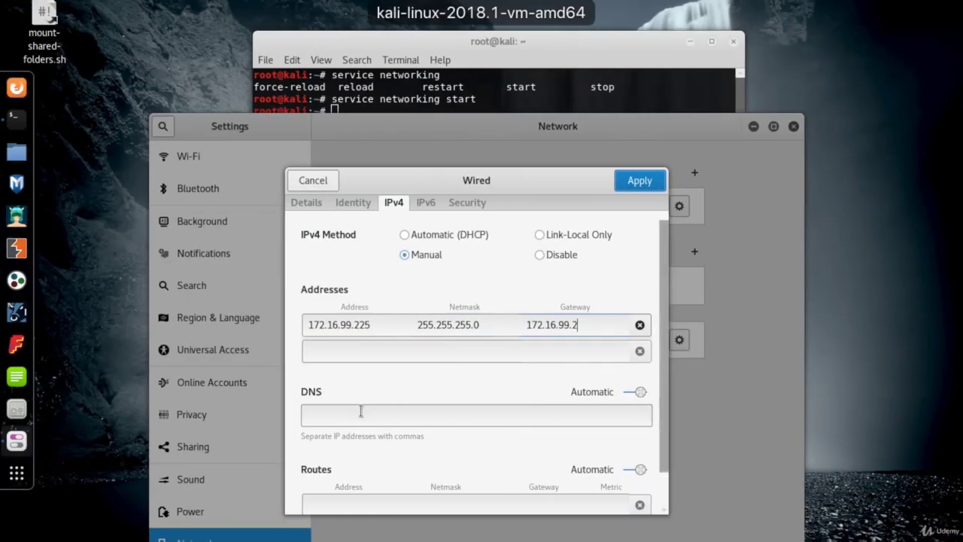
Enter DNS server 8.8.8.8 and apply the wired connection settings
click(360, 411)
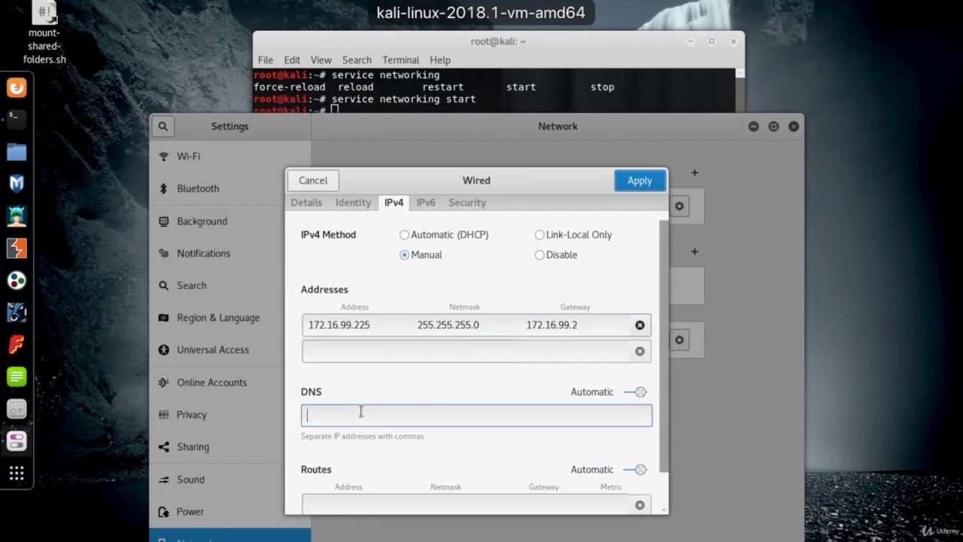
text(8.8.8.8)
click(468, 498)
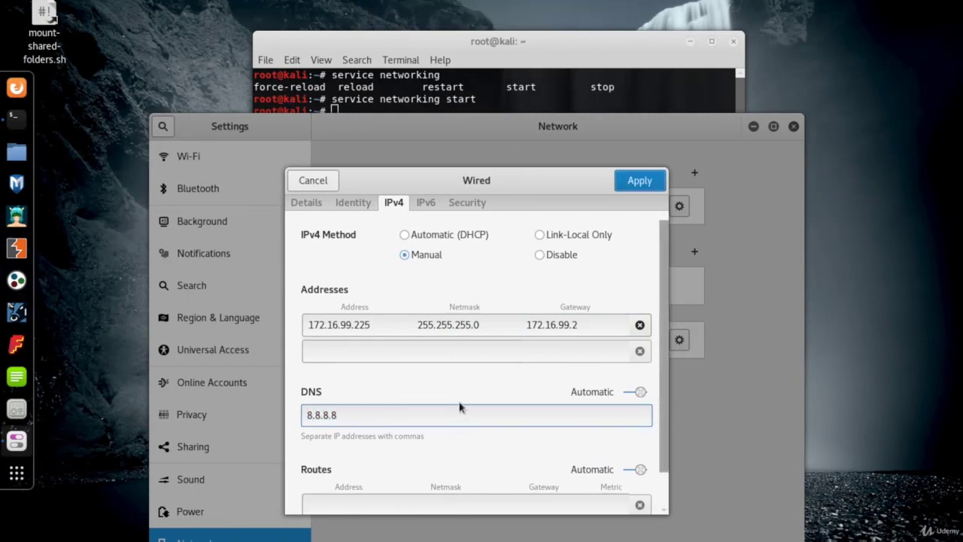
scroll(466, 376, down, 1)
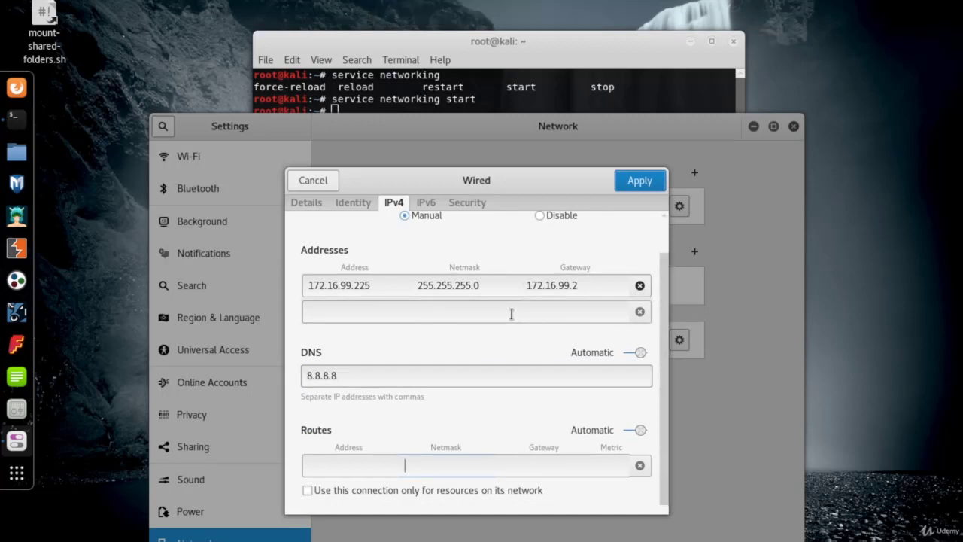
click(636, 181)
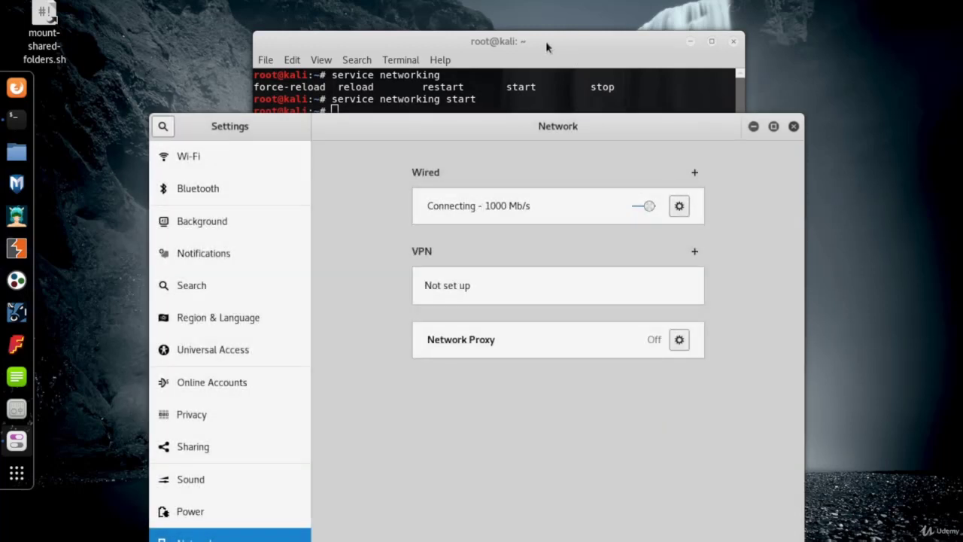
drag(549, 45, 560, 42)
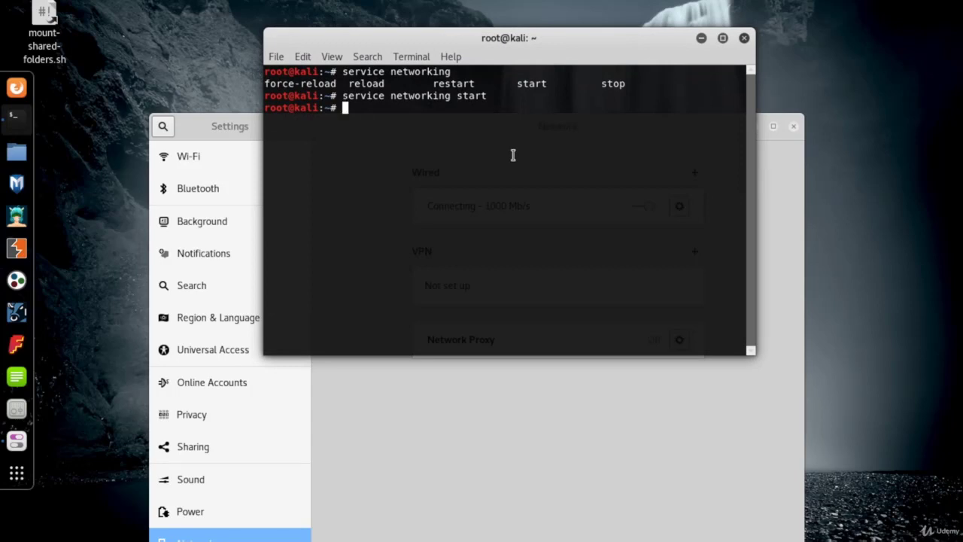
Rerun 'service networking start', then restart networking with 'service networking restart'
key(Up)
key(Return)
key(Up)
key(Left)
key(Left)
key(Left)
key(Left)
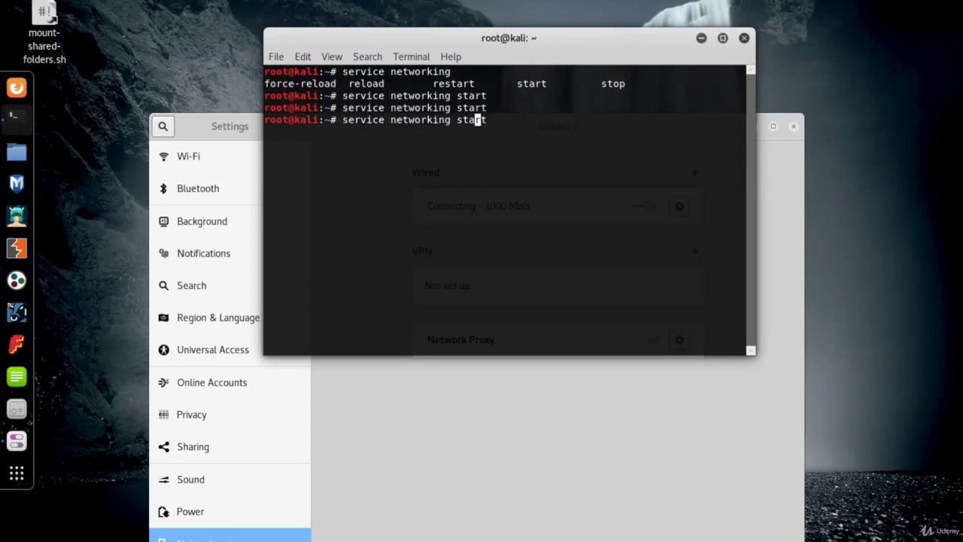
key(Left)
text(re)
key(Return)
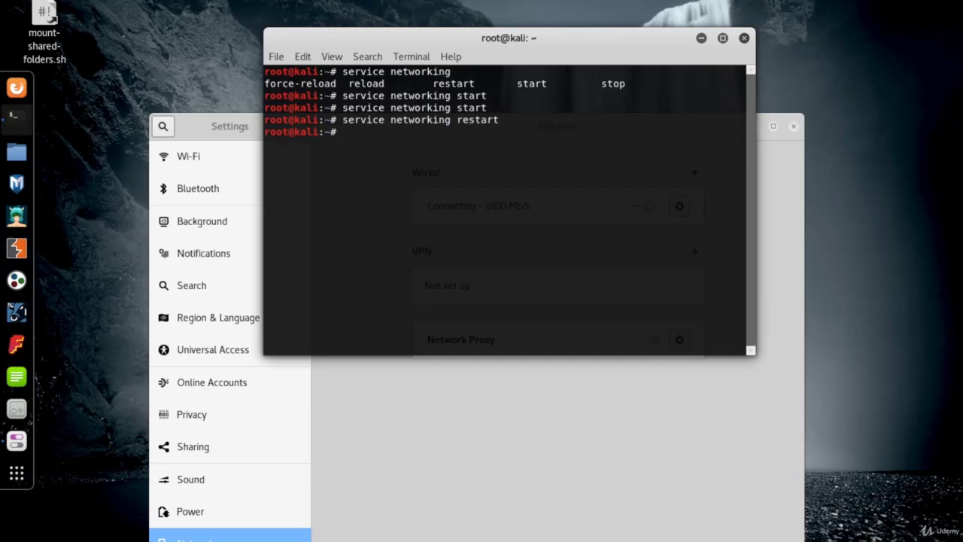
Run ifconfig, finding eth0 still without an IPv4 address, and enter the reboot command
click(602, 437)
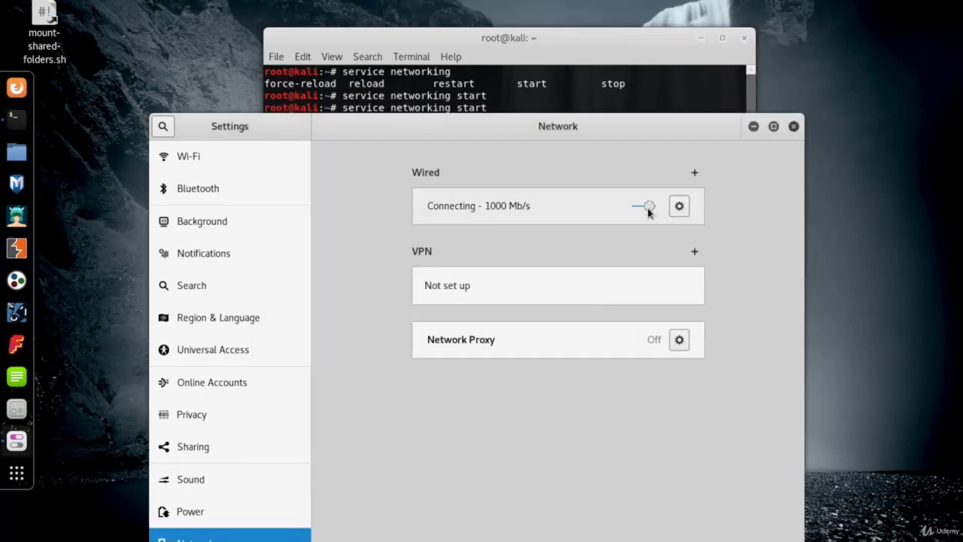
click(505, 51)
text(ifconfig)
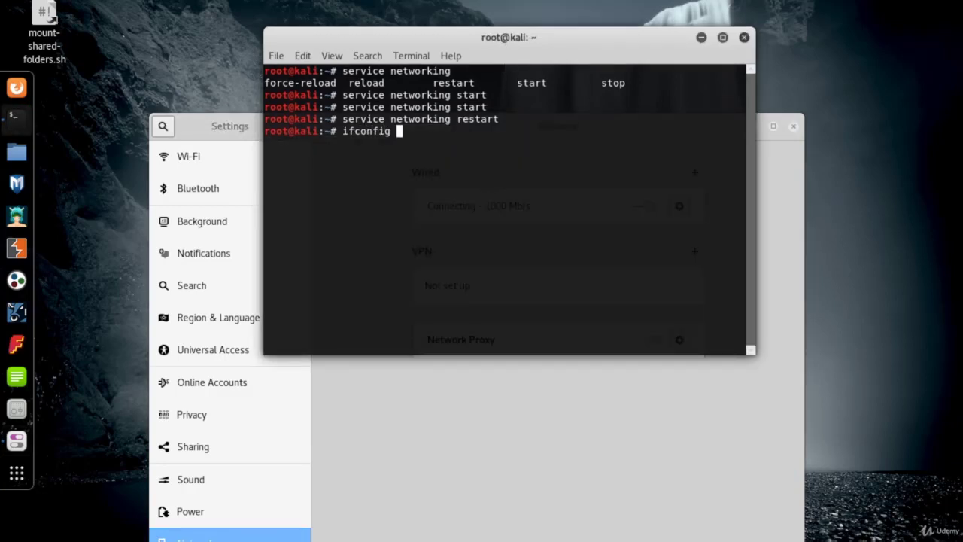
key(Return)
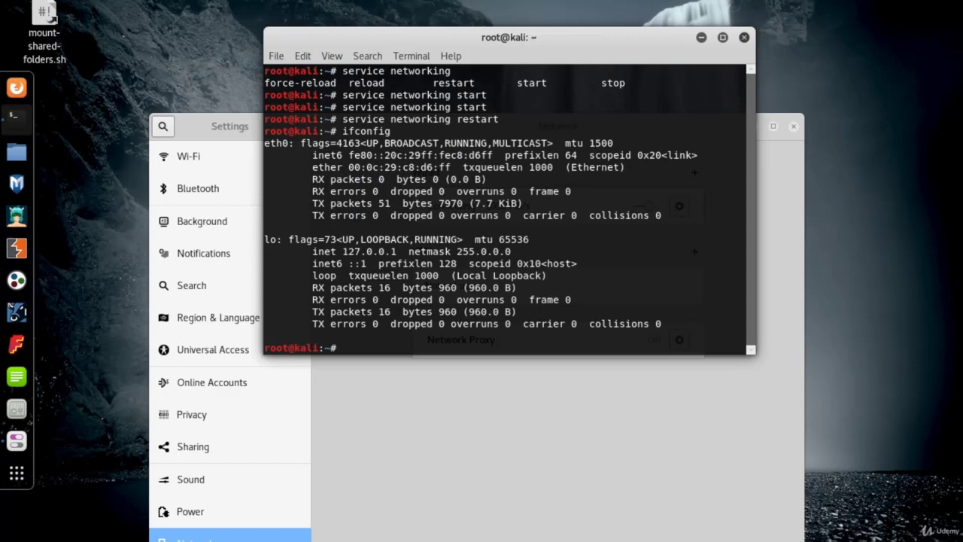
text(reboot)
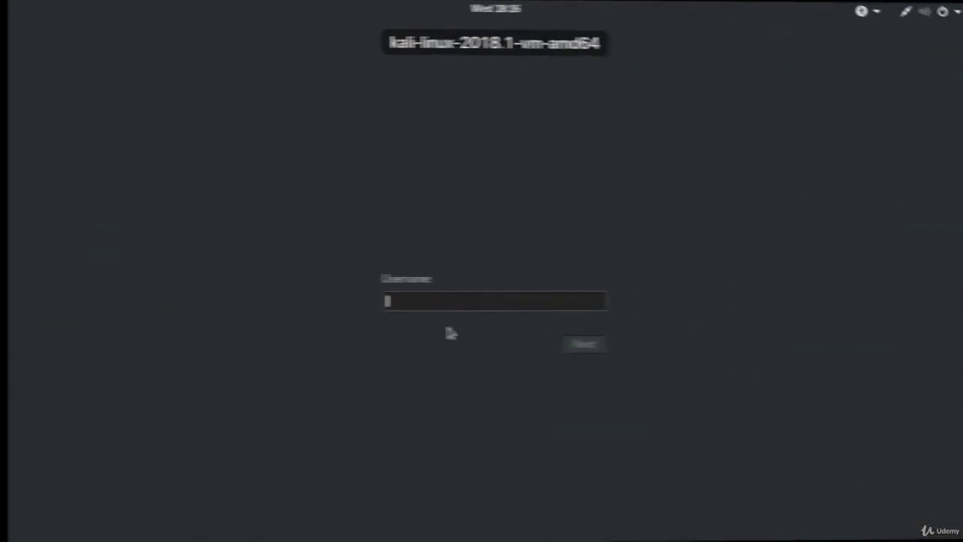
After the reboot, log in as root again and open a new terminal with Ctrl+Alt+T
text(root)
key(Return)
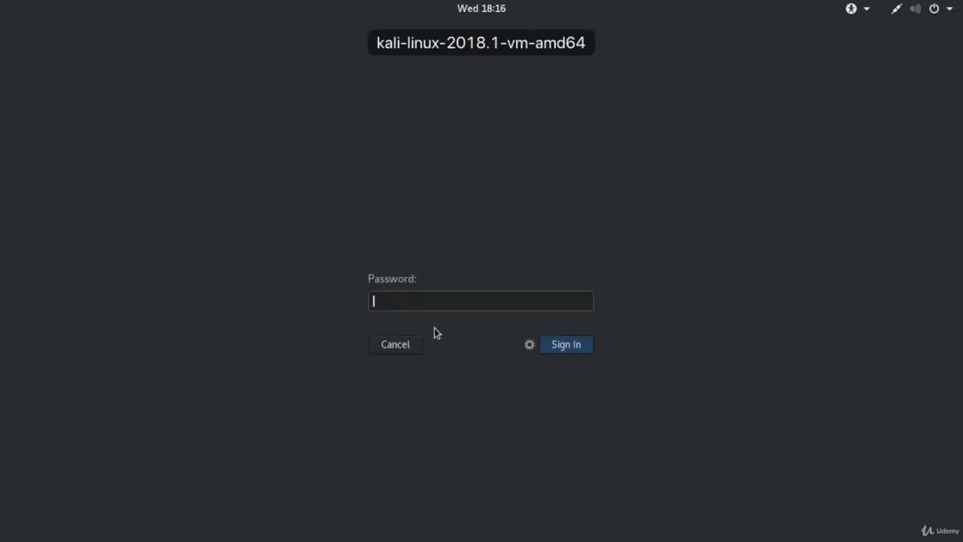
text(toor)
key(Return)
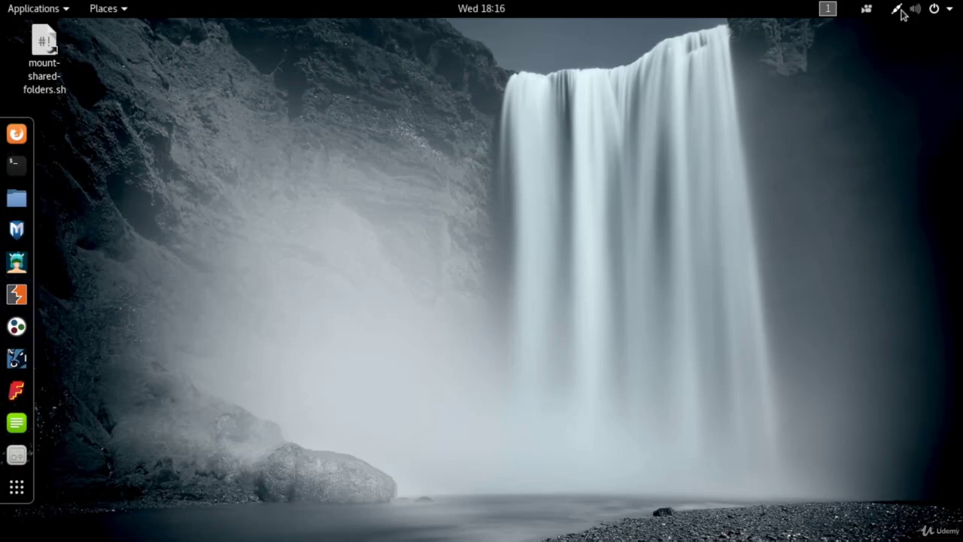
click(902, 13)
click(901, 13)
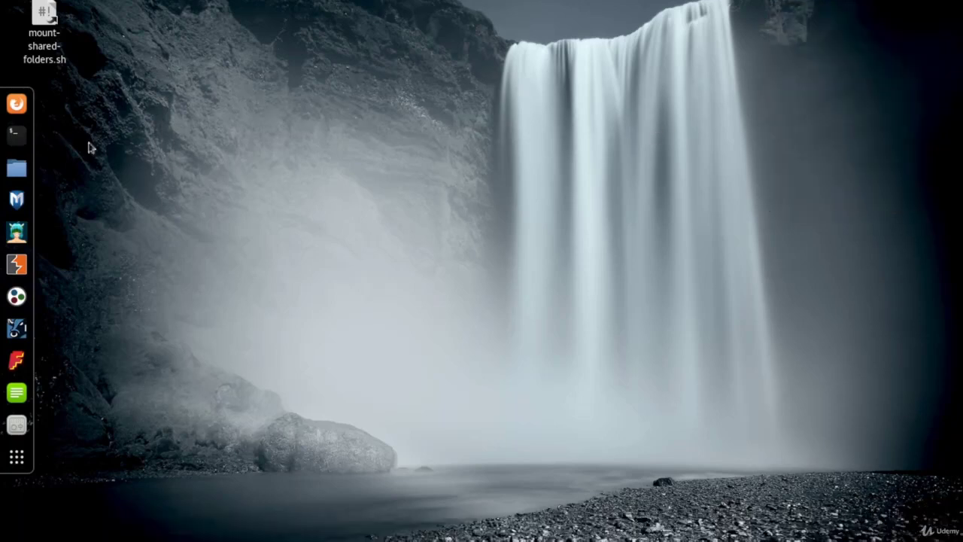
key(ctrl+alt+t)
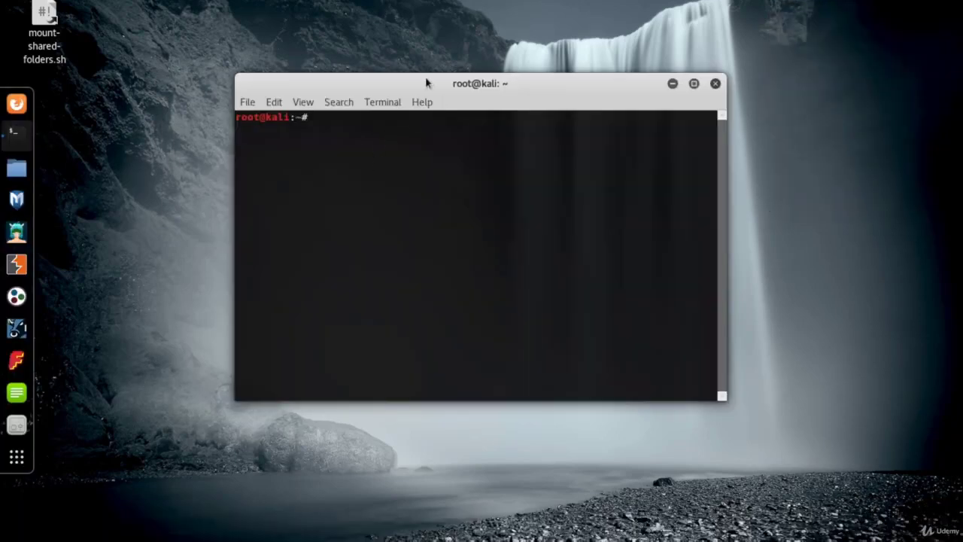
Run ifconfig and highlight eth0's address 172.16.99.225 and netmask 255.255.255.0
drag(427, 82, 461, 96)
text(ifconfig)
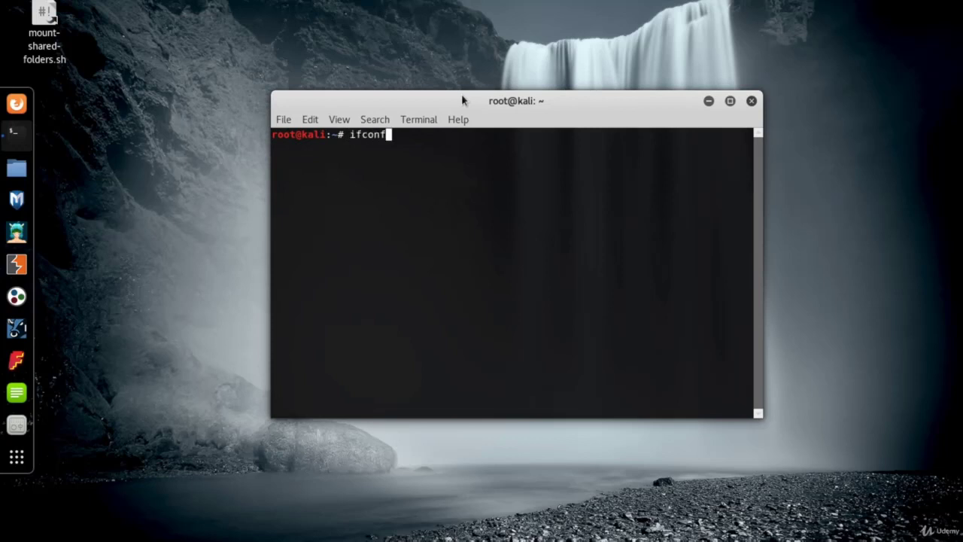
key(Return)
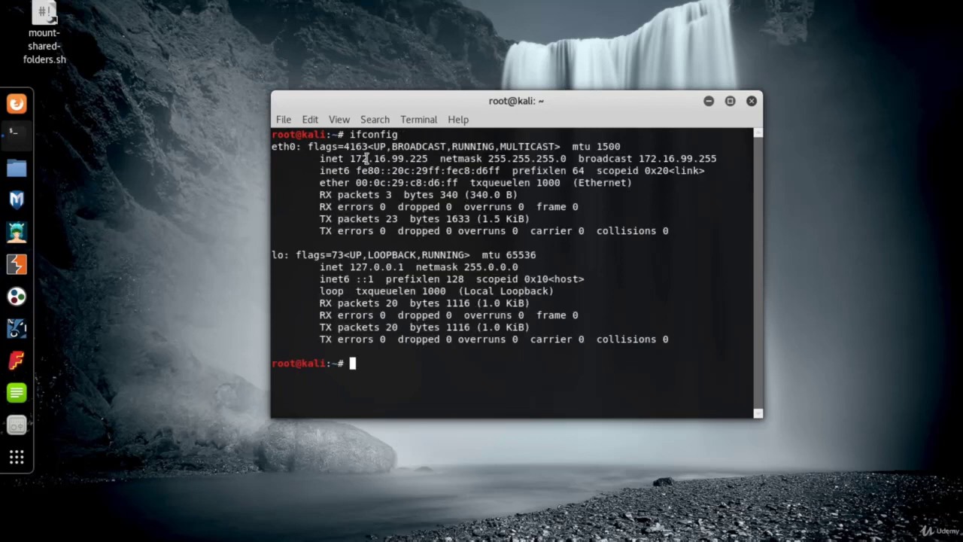
drag(350, 158, 425, 159)
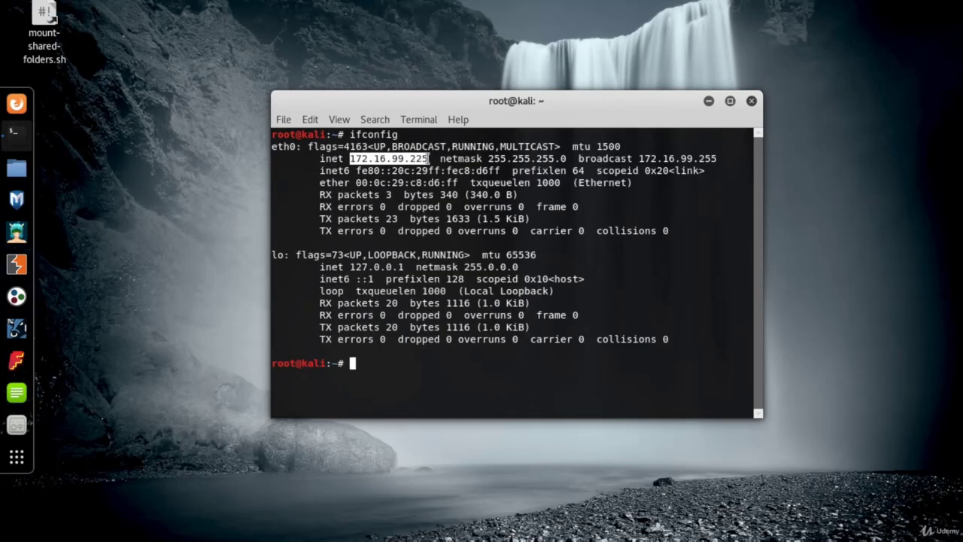
drag(488, 159, 573, 159)
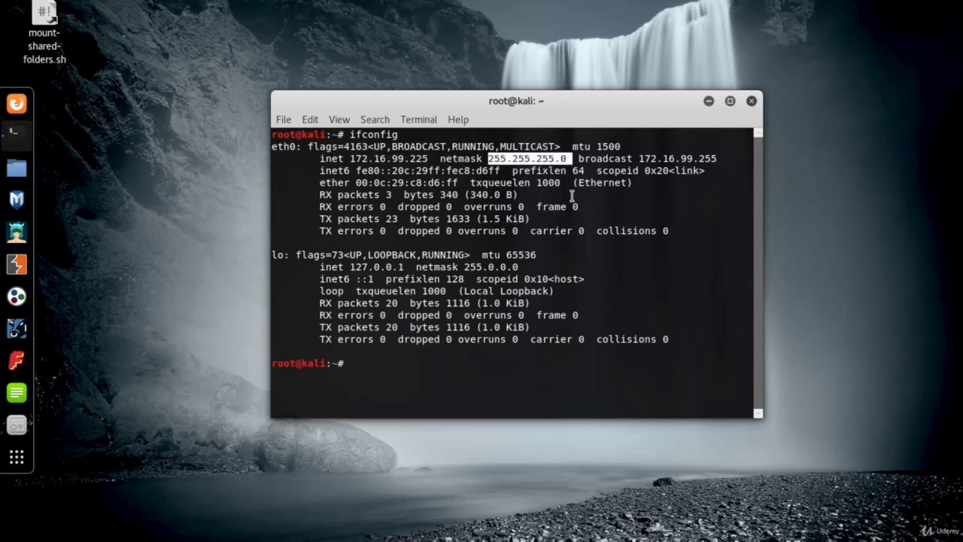
click(455, 368)
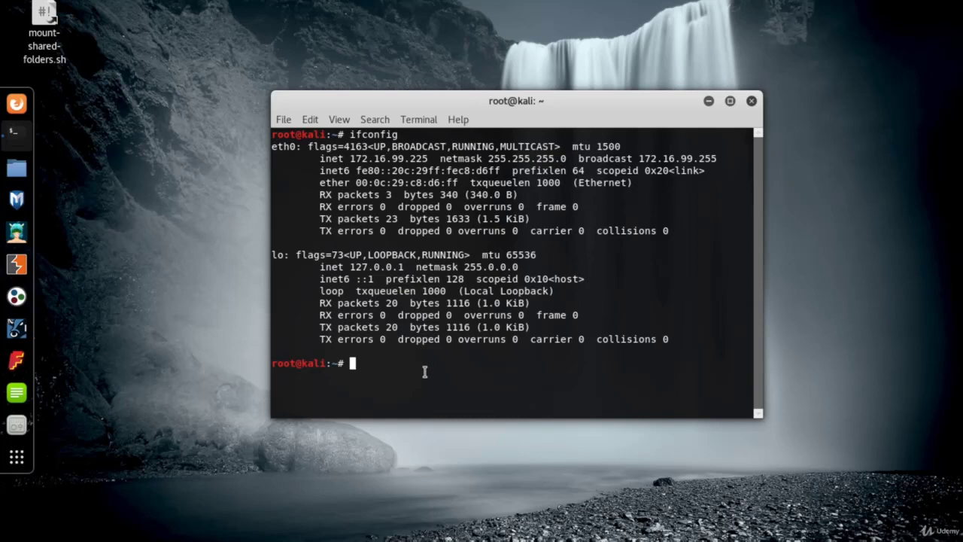
Ping 8.8.8.8 and stop it to confirm replies with 0% packet loss
text(ping 8.8.8.8)
key(Return)
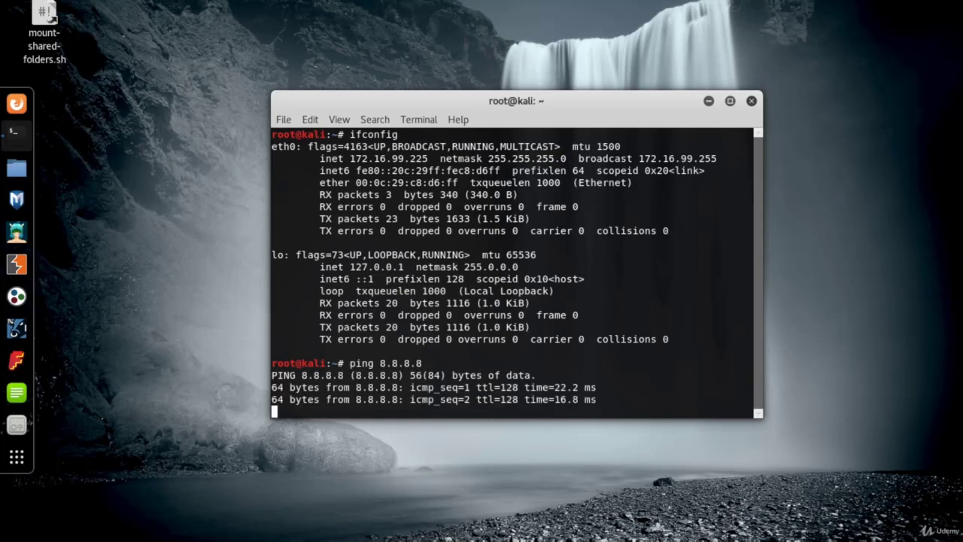
key(ctrl+c)
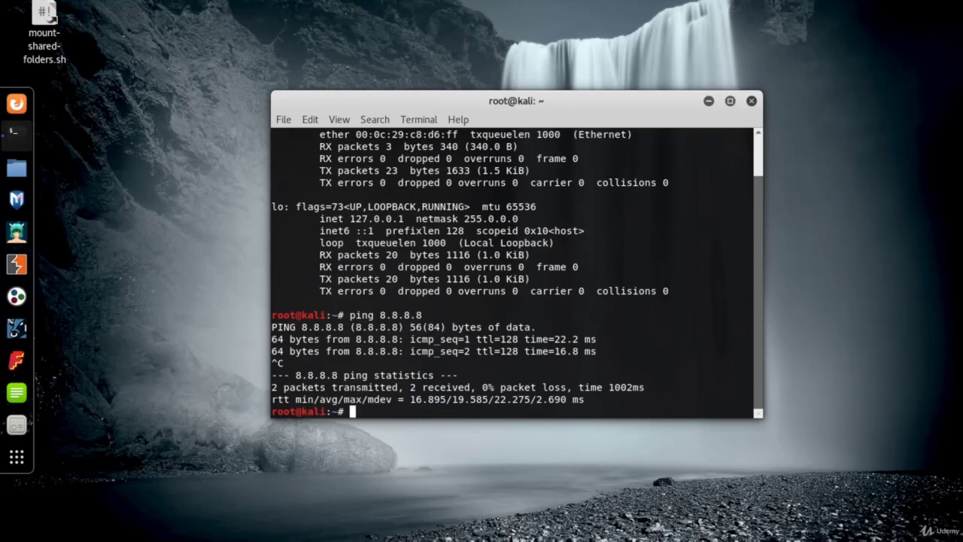
Launch Firefox in the Kali VM and enter google.com in a new tab
click(16, 103)
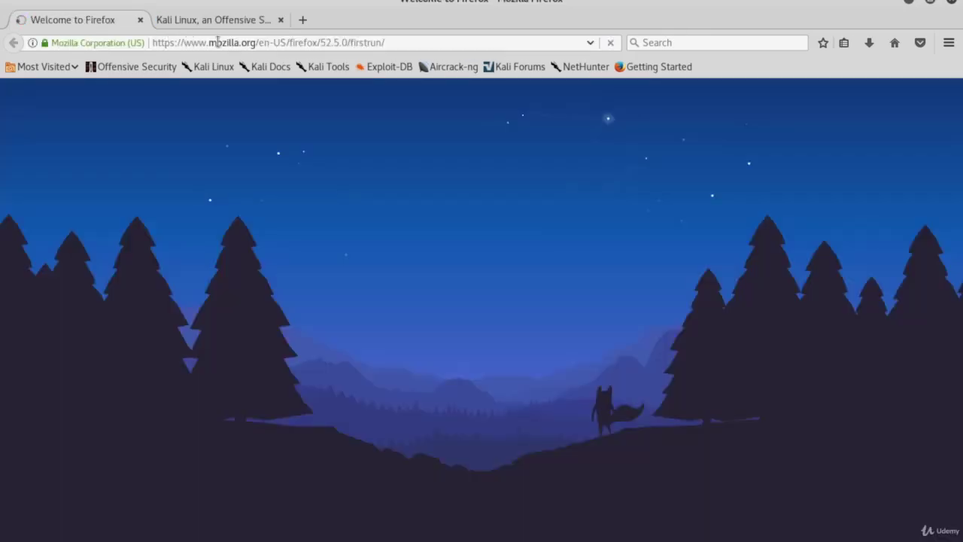
click(300, 20)
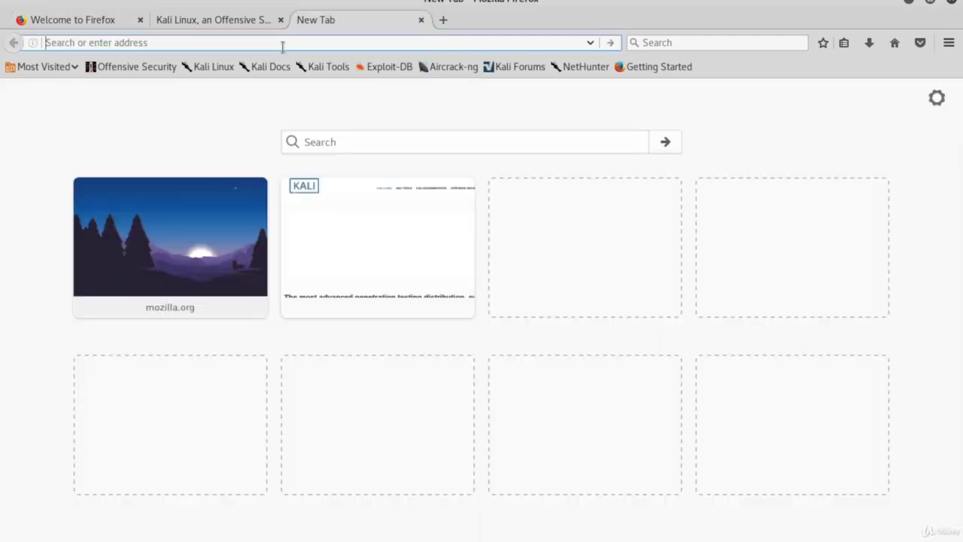
text(google.com)
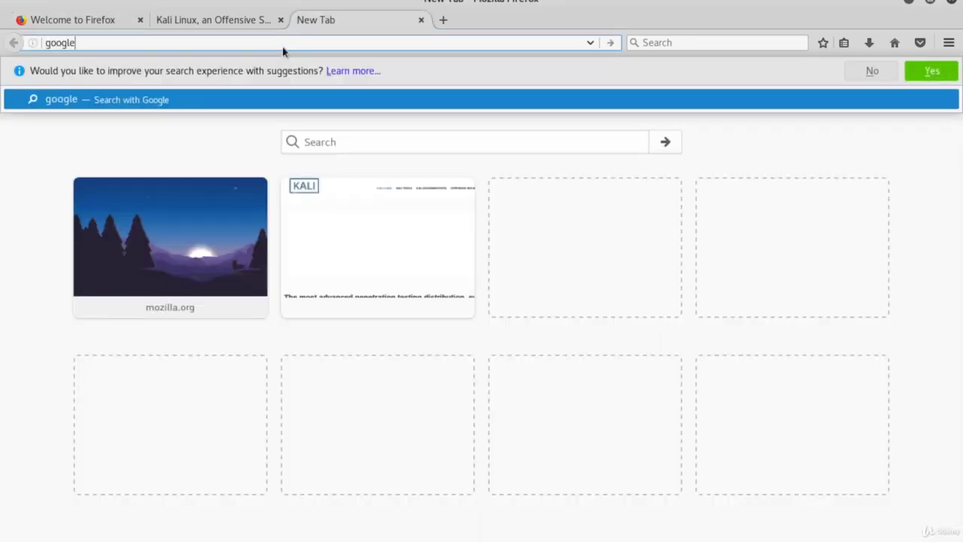